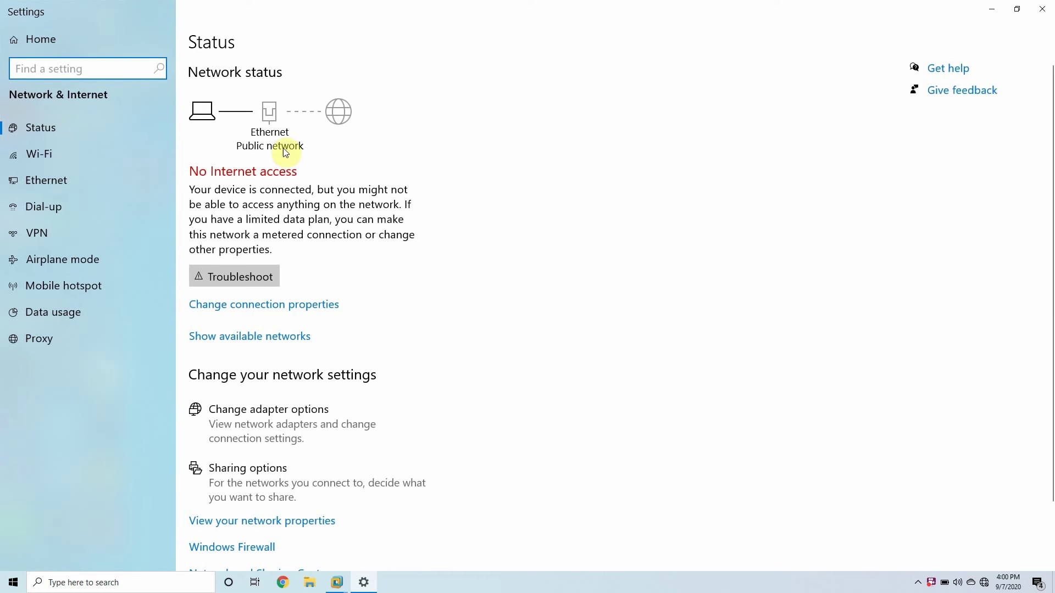
Step: Open the Internet Protocol Version 4 (TCP/IPv4) properties of the Ethernet adapter from the adapter options
left_click(53, 180)
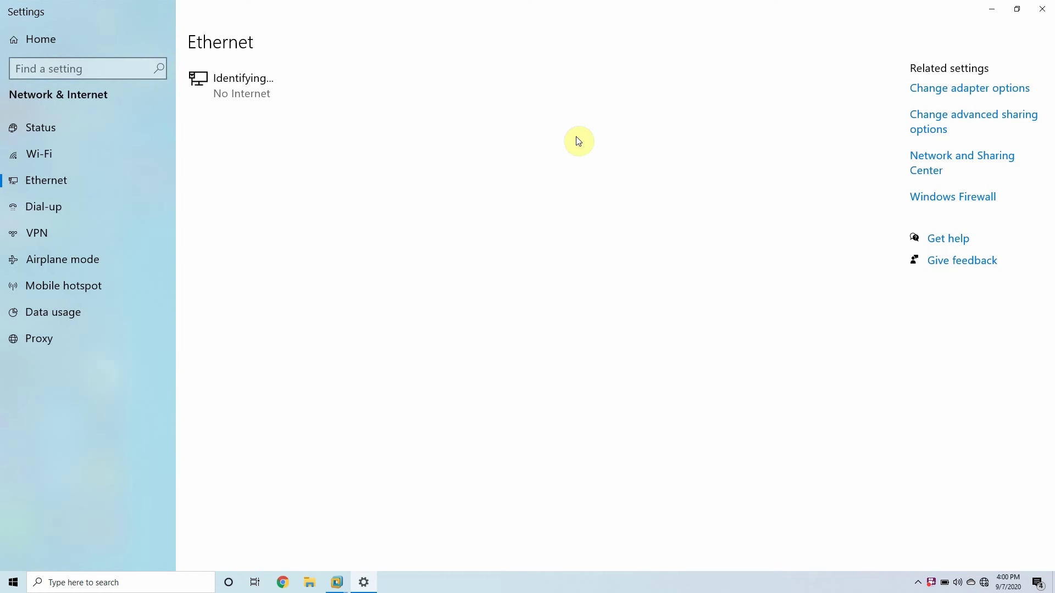
left_click(929, 92)
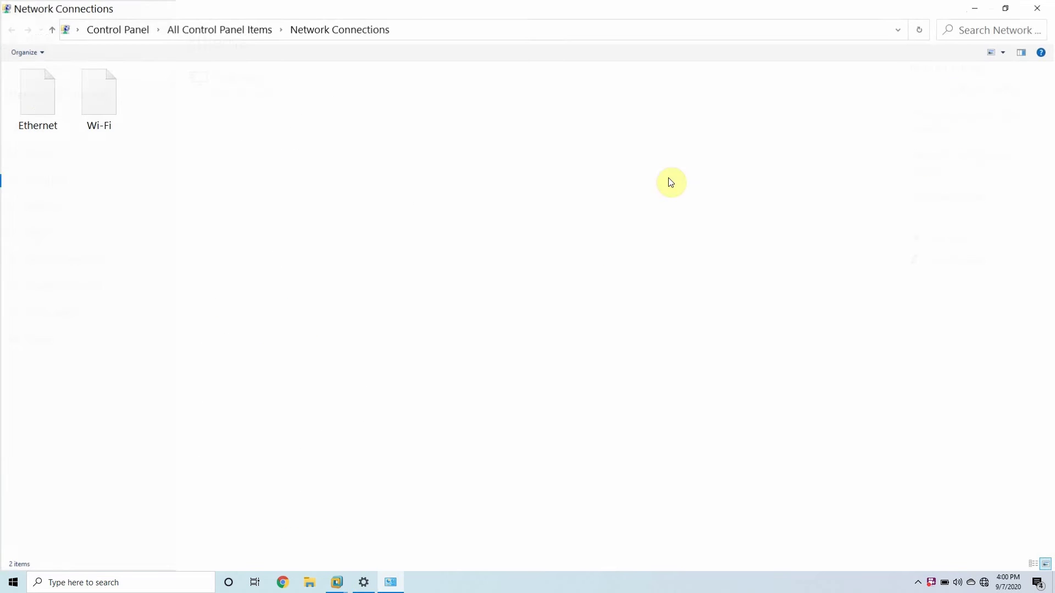
left_click(37, 108)
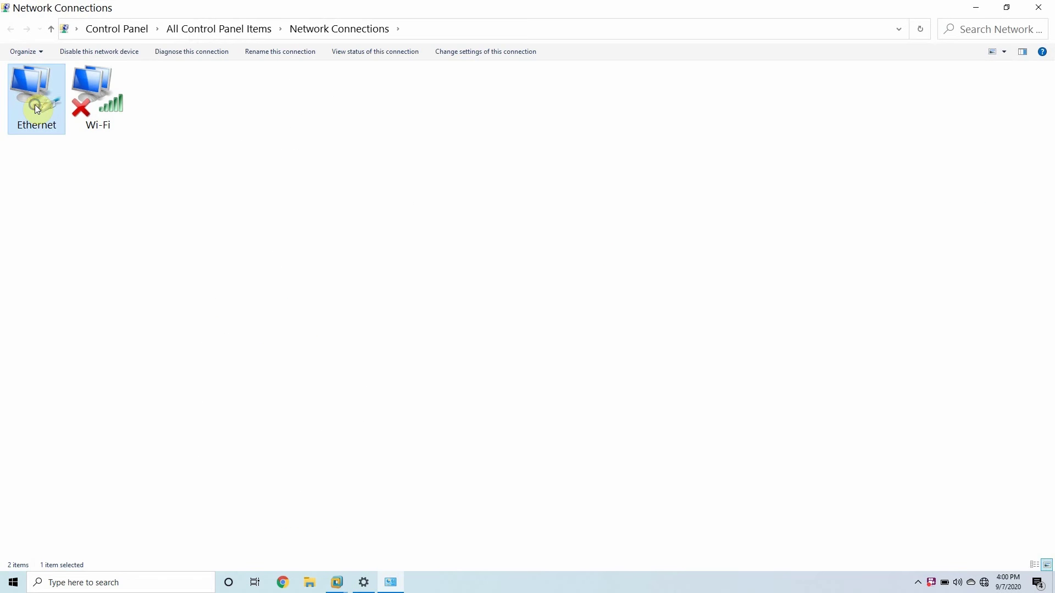
right_click(37, 108)
left_click(91, 231)
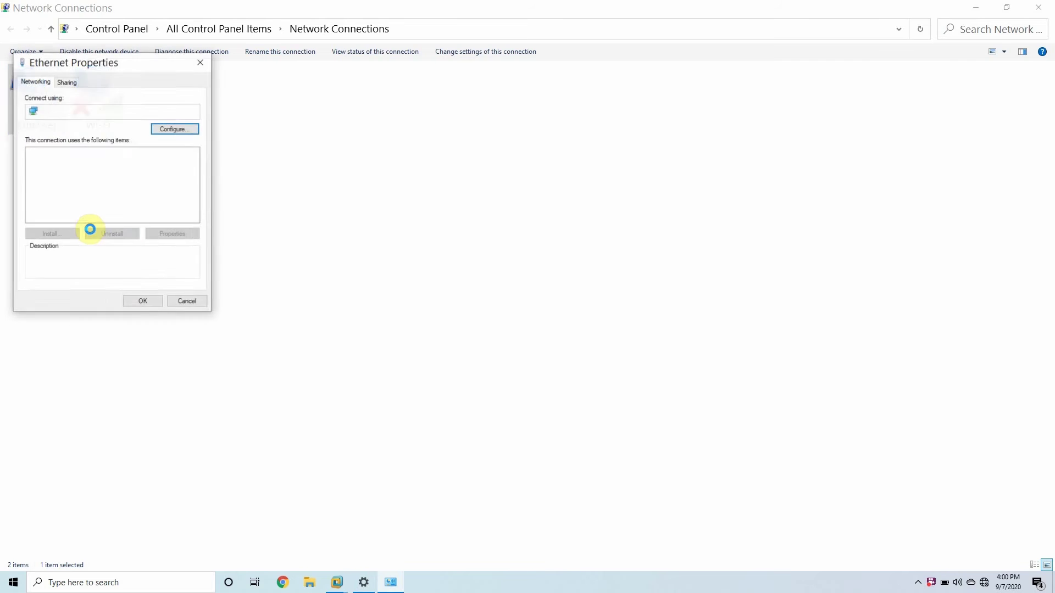
left_click(89, 192)
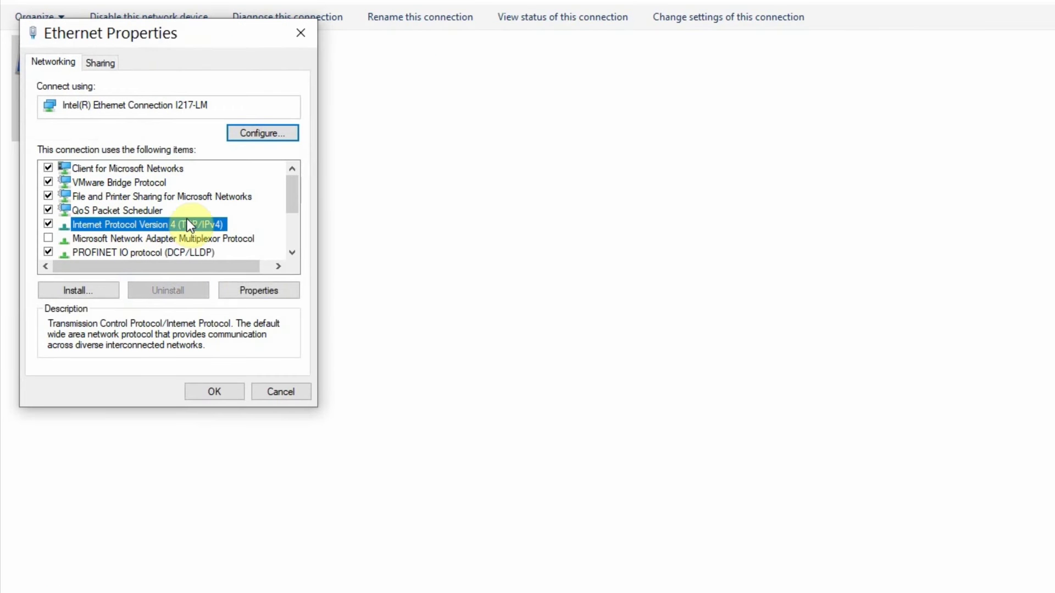
left_click(252, 290)
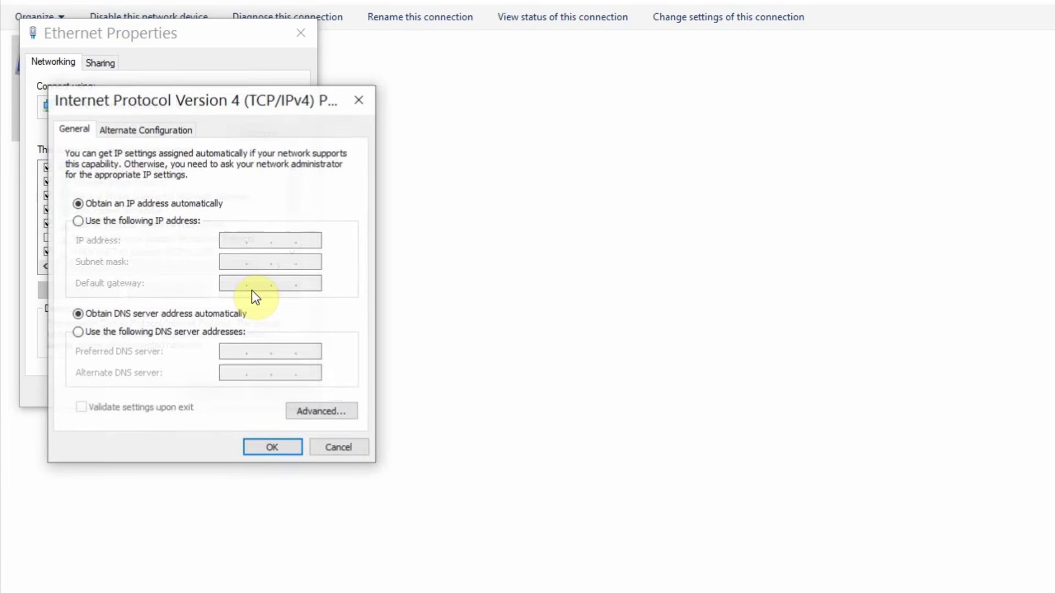
Step: Switch the Ethernet adapter to a manually assigned IP address and enter 192.168.0.100
left_click(166, 224)
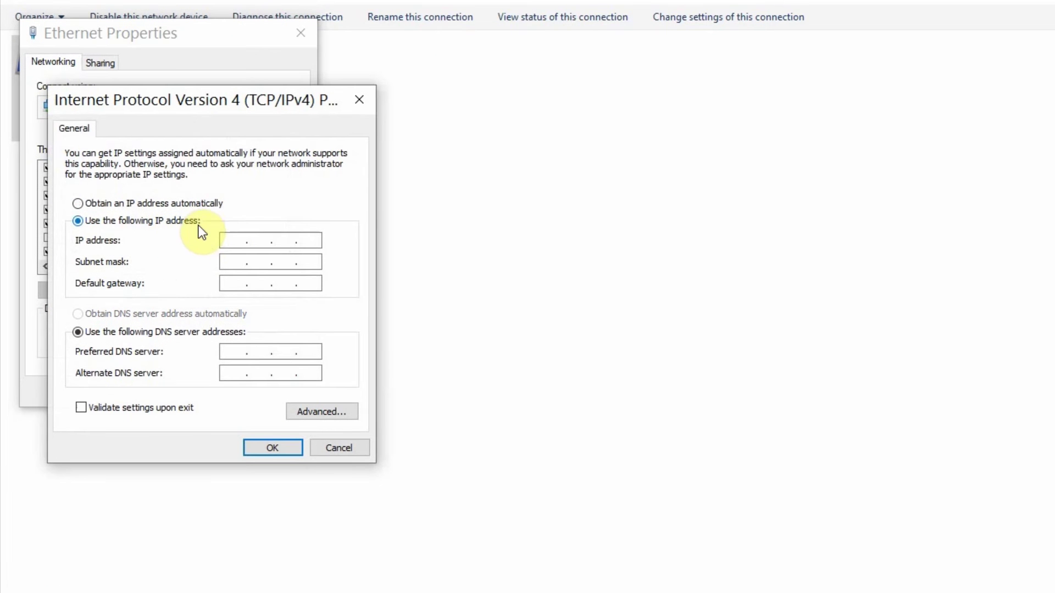
left_click(233, 241)
type("1")
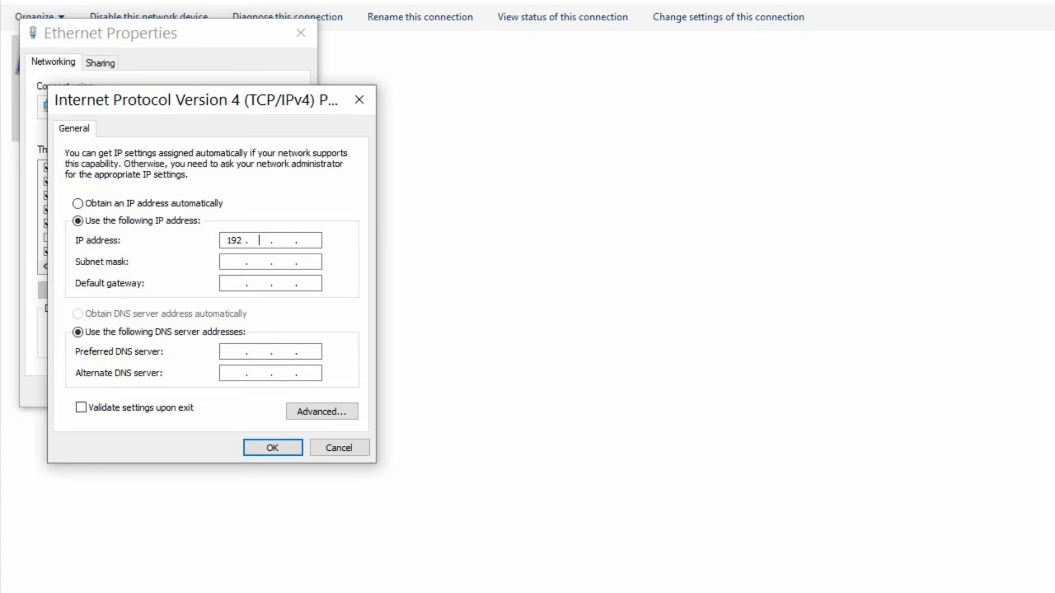
type("92 . 168 . 0 .")
left_click(233, 261)
type("100")
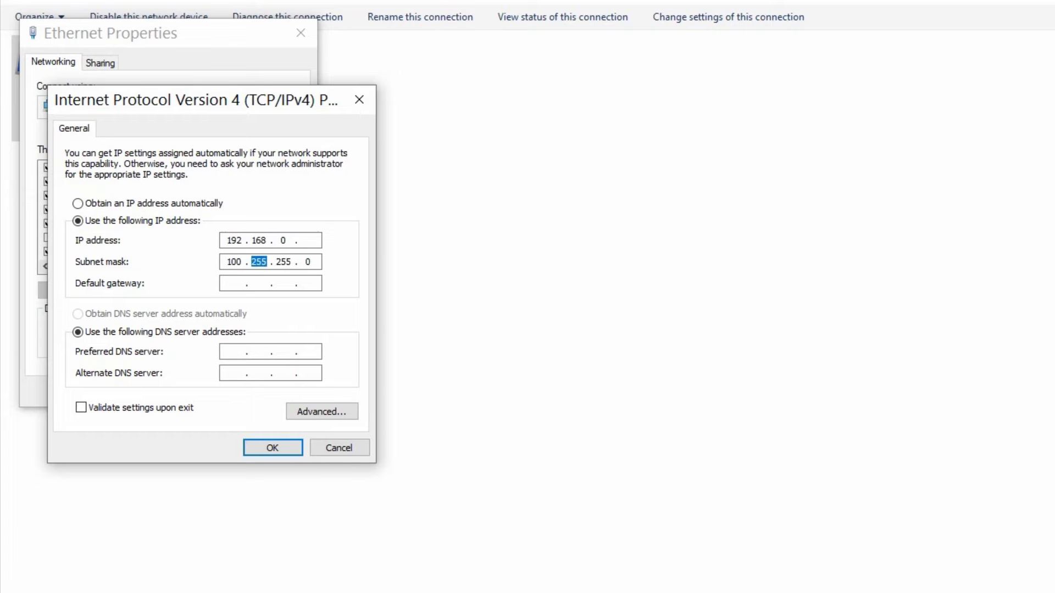
left_click(308, 242)
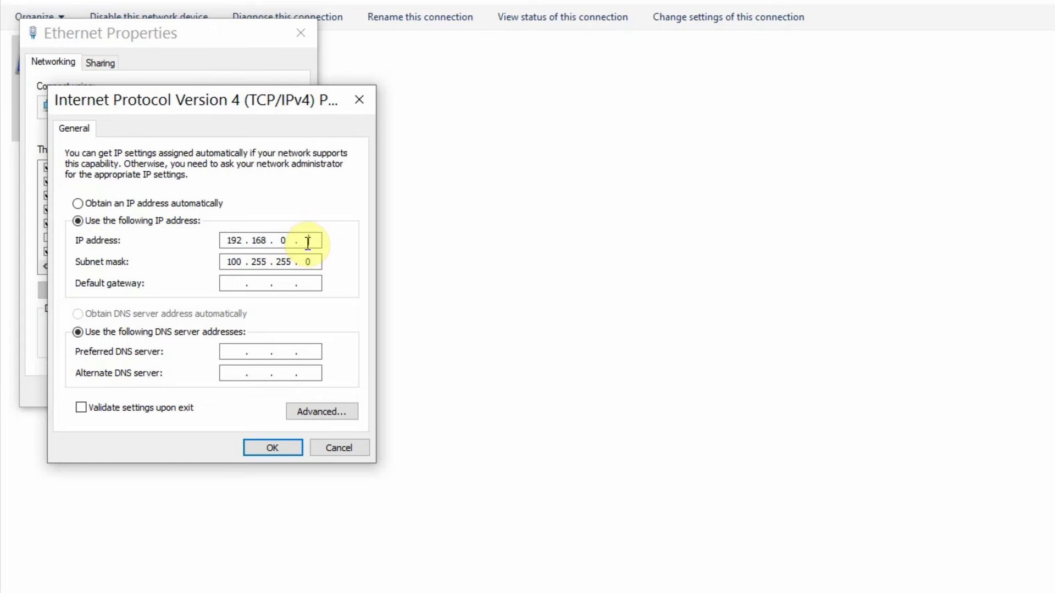
type("100")
left_click(308, 243)
Step: Set the subnet mask to 255.255.255.0, apply the adapter settings and close the network windows
left_click(239, 263)
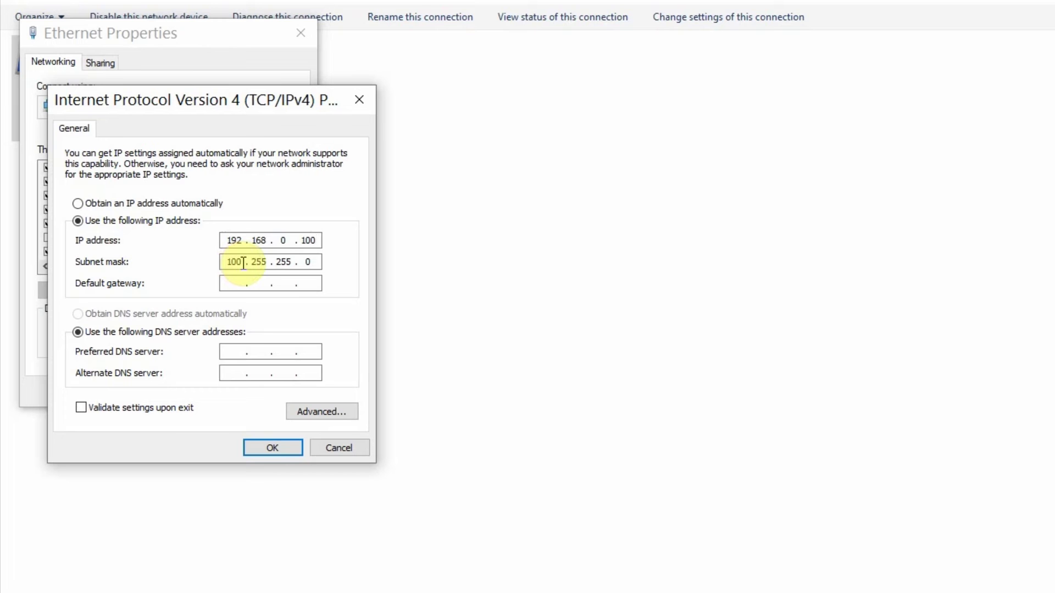
left_click(243, 263)
type("255")
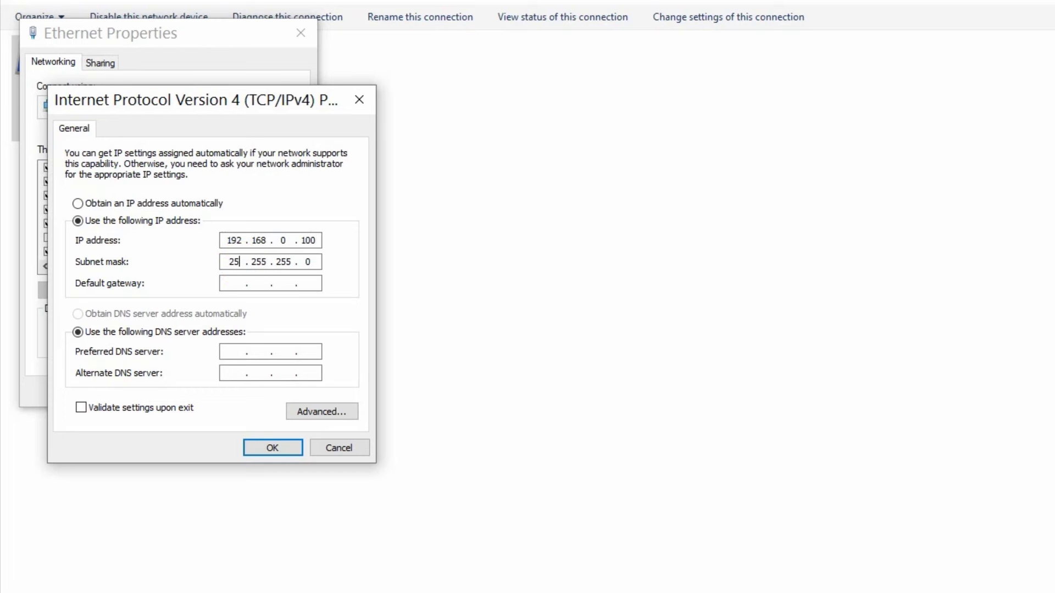
left_click(255, 443)
left_click(226, 393)
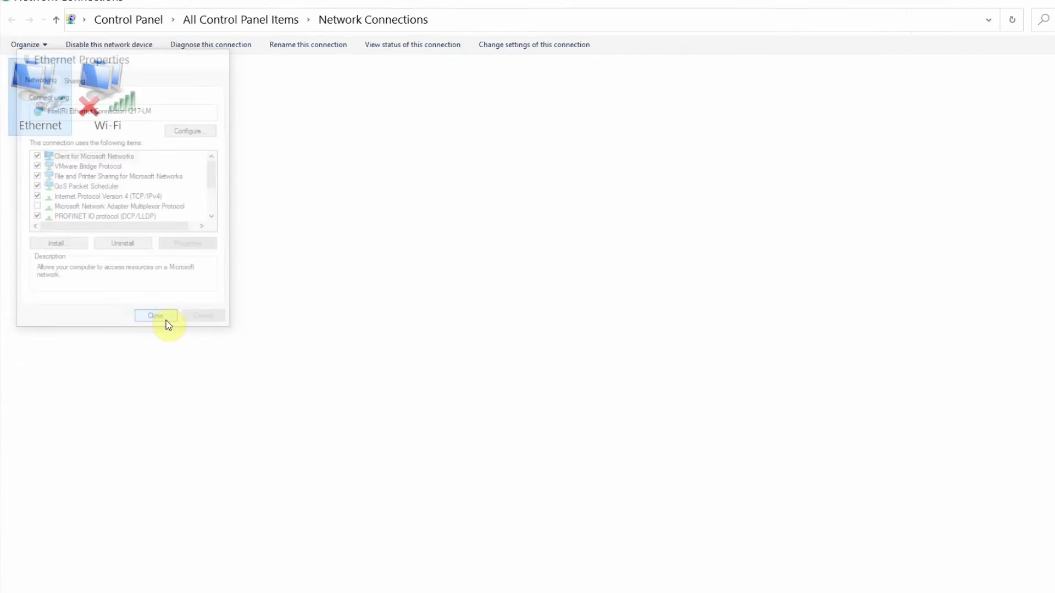
left_click(1040, 9)
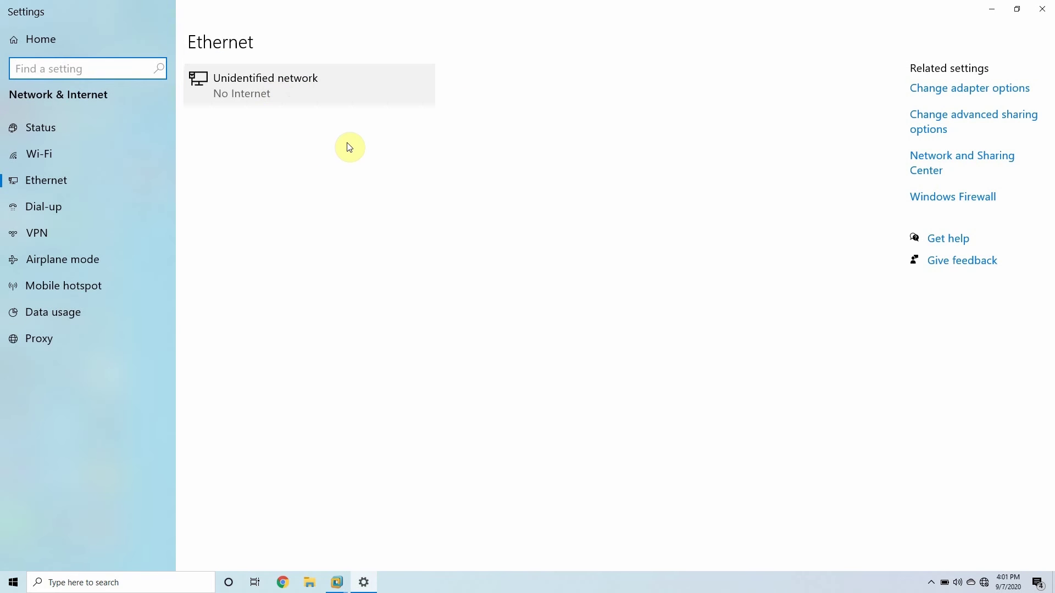
left_click(1042, 8)
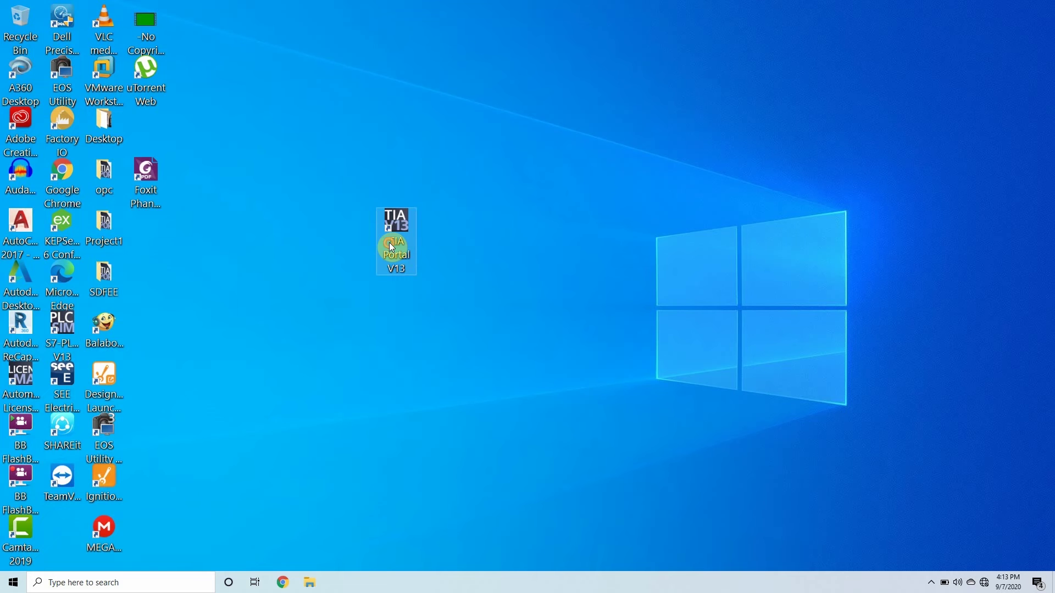
Step: Launch TIA Portal V13 and create a new project named "s71200 backup"
double_click(392, 248)
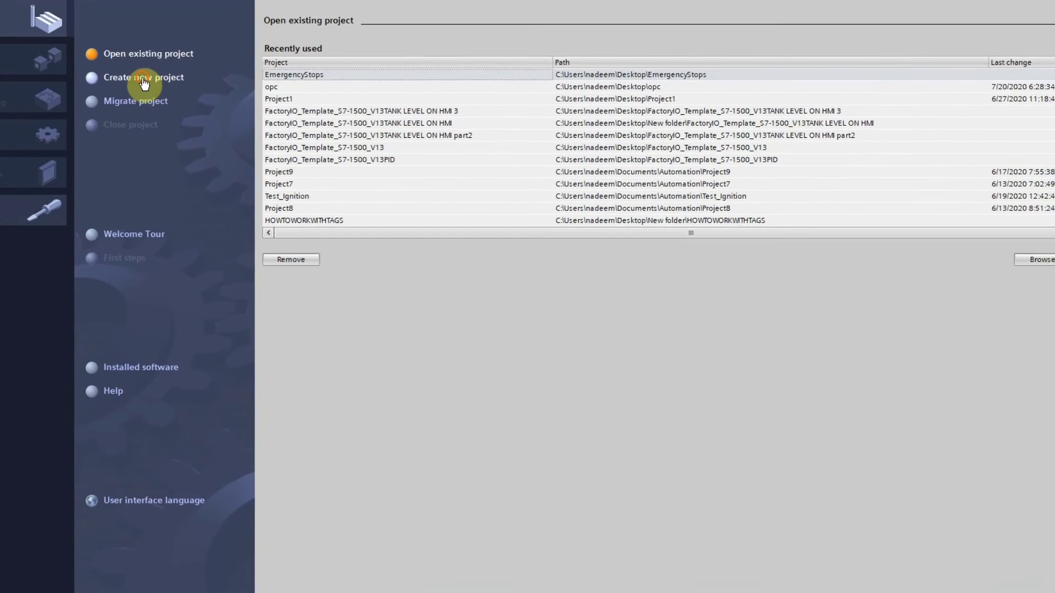
left_click(198, 110)
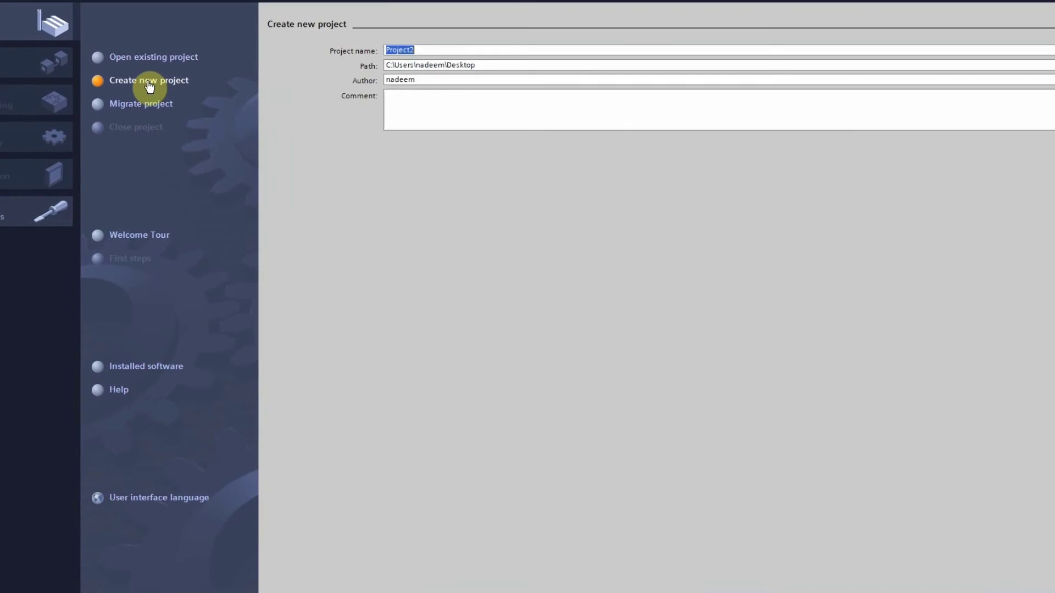
type("s712")
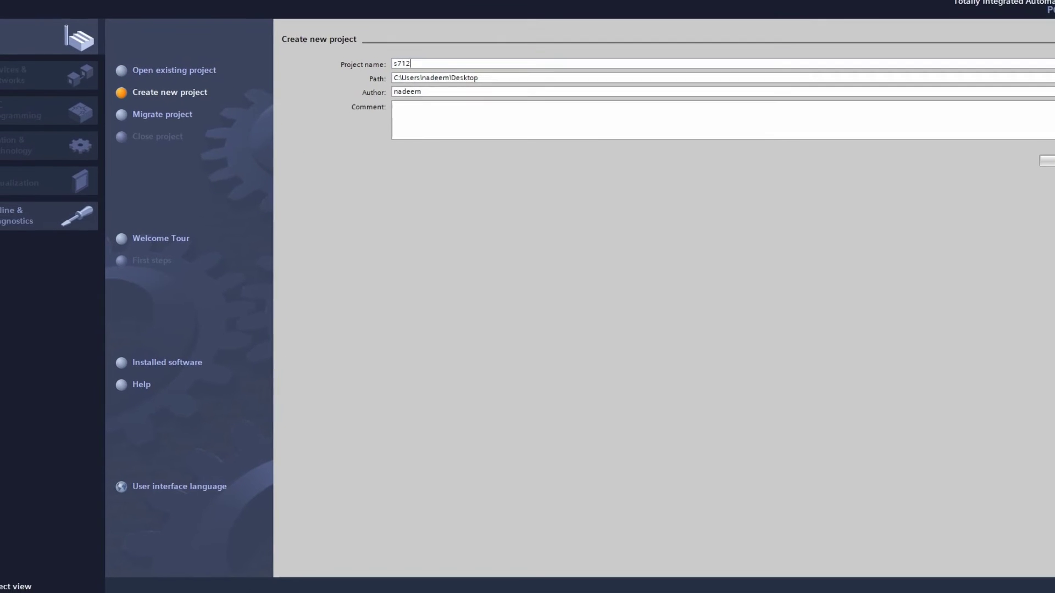
type("00 backu")
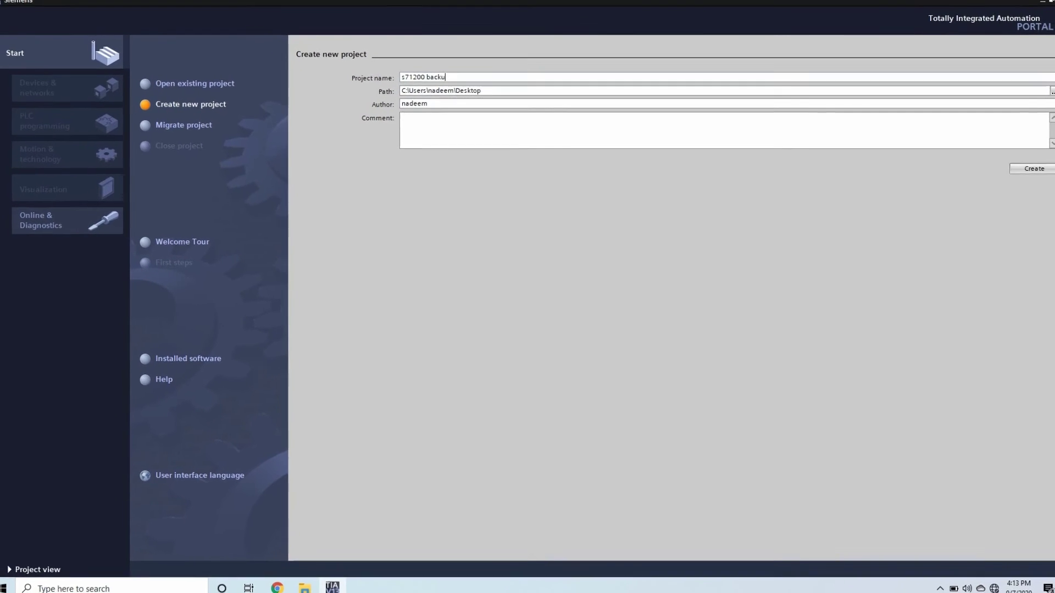
type("p")
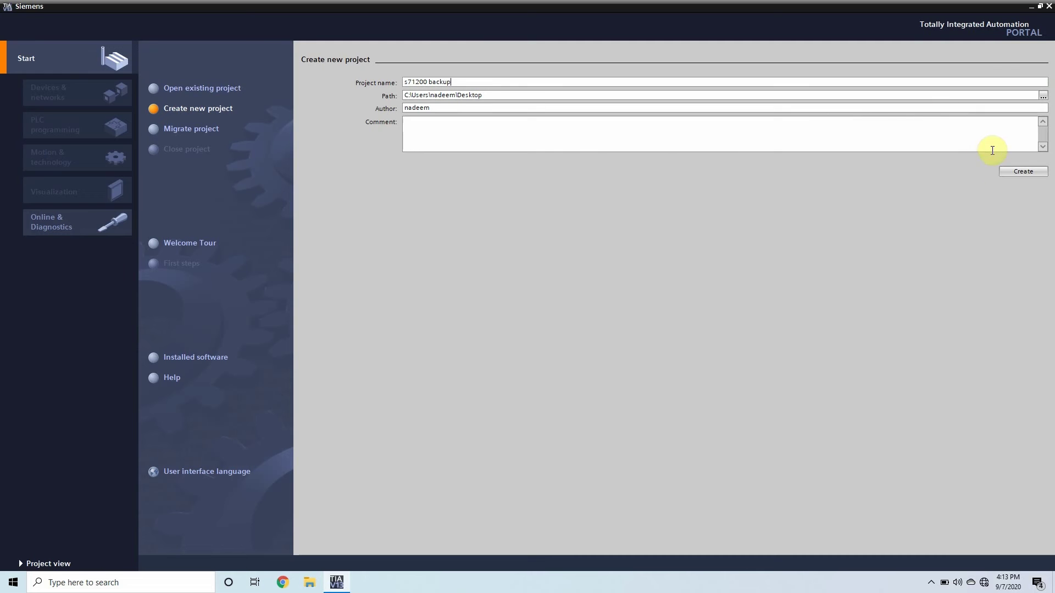
left_click(1023, 171)
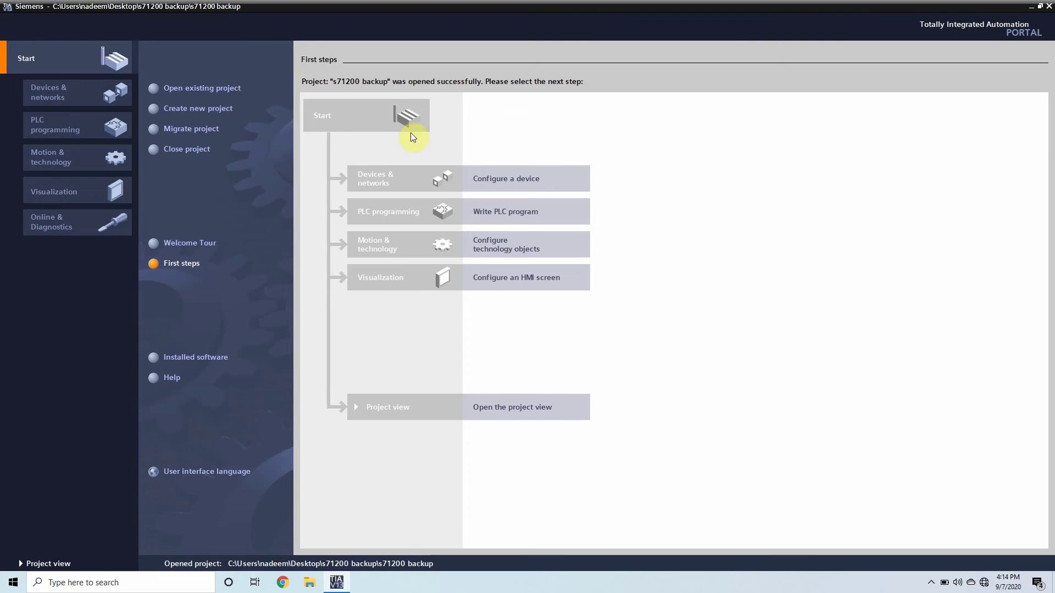
Step: Add an Unspecified CPU 1200 controller (6ES7 2XX-XXXXX-XXXX, version V4.1) named PLC_1 for PLC programming
left_click(124, 127)
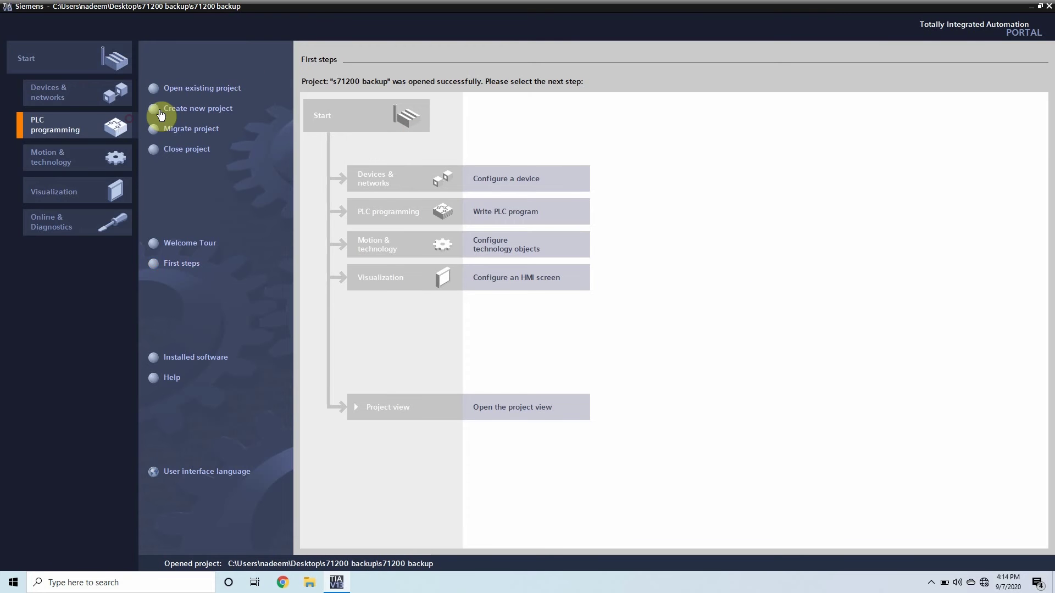
left_click(282, 59)
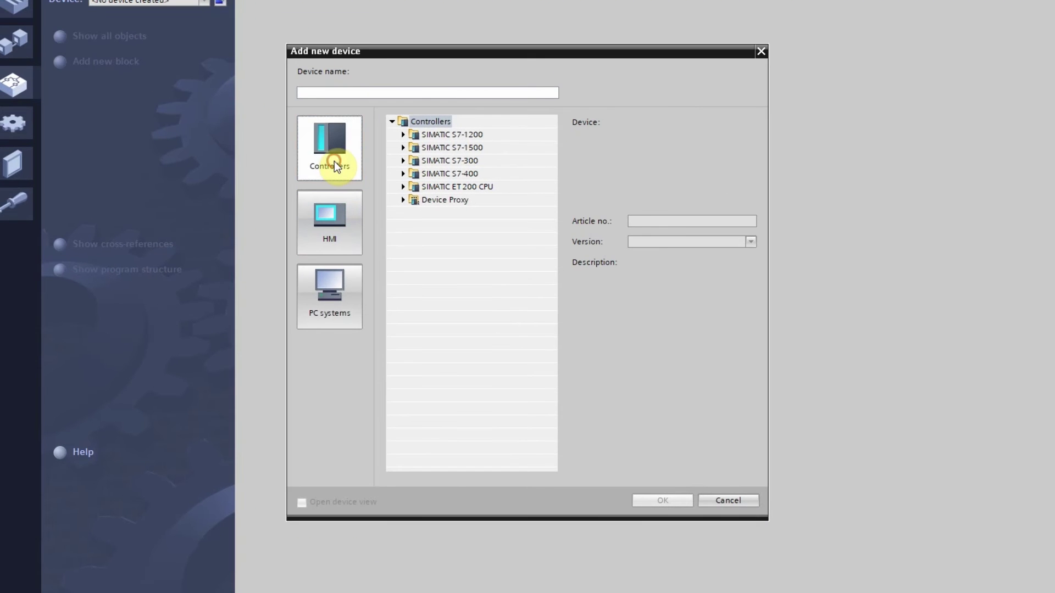
left_click(403, 135)
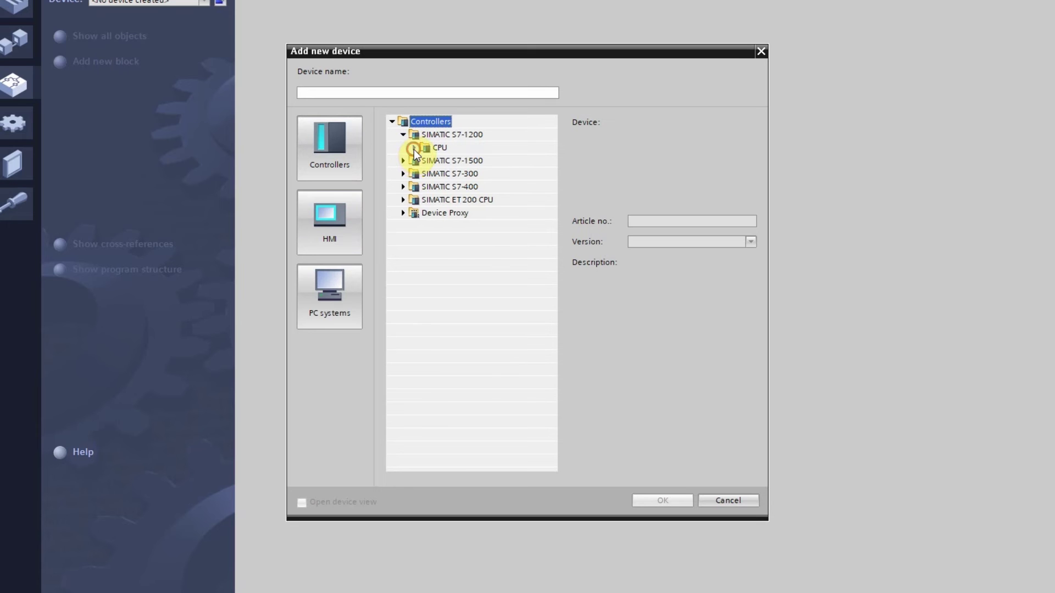
left_click(413, 148)
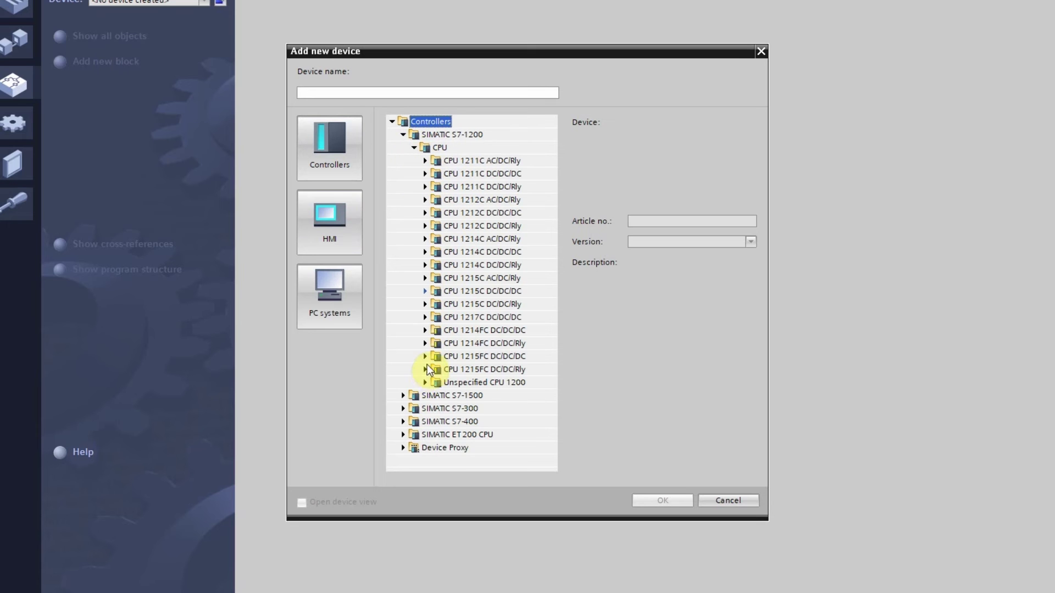
double_click(464, 390)
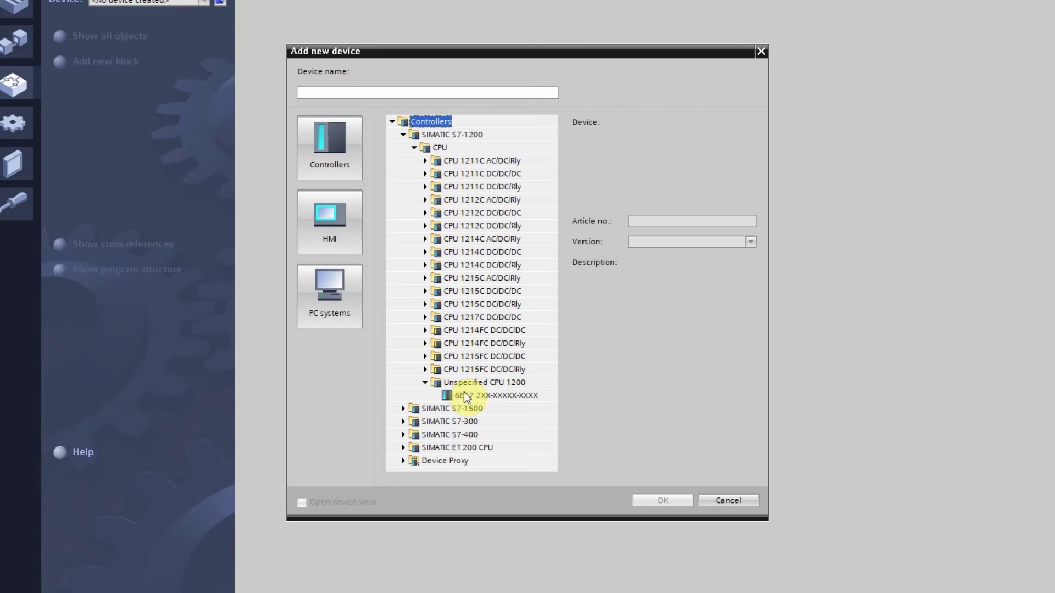
left_click(463, 394)
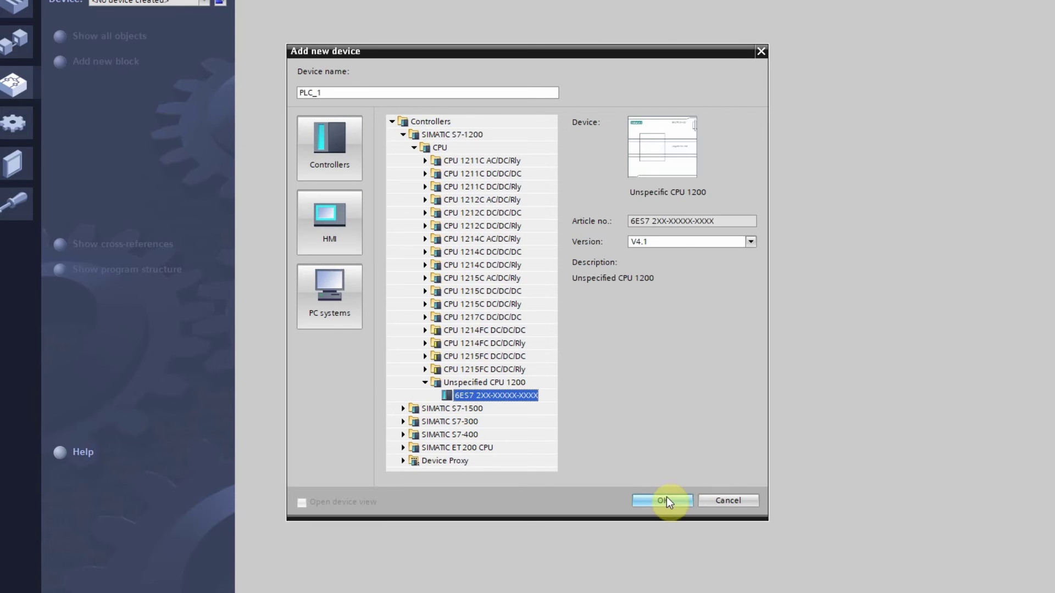
left_click(666, 501)
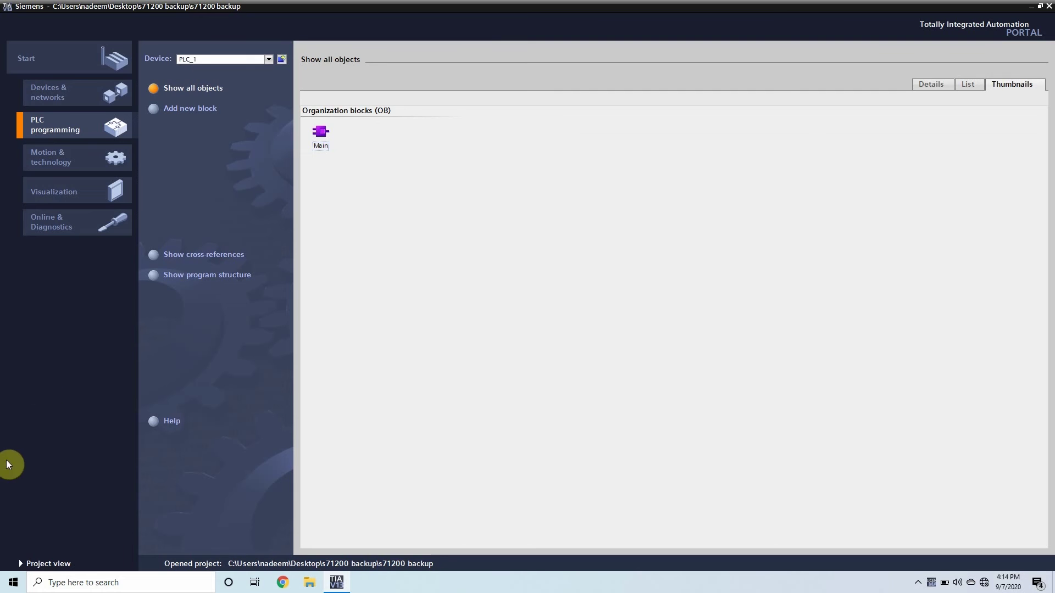
Step: Switch to the project view and start uploading a device as a new station (hardware and software) into the s71200 backup project
left_click(42, 564)
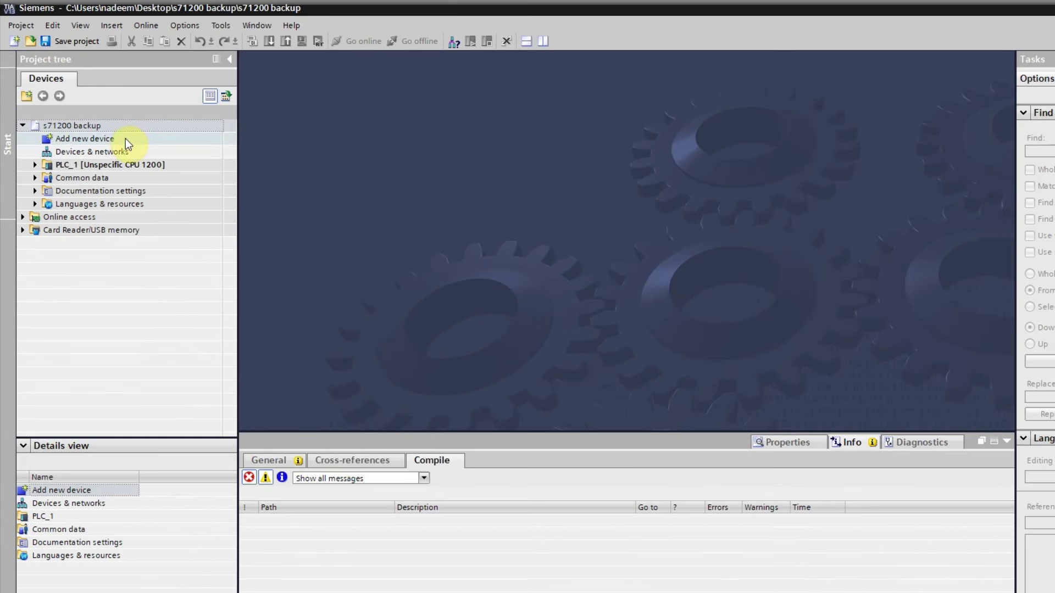
left_click(126, 128)
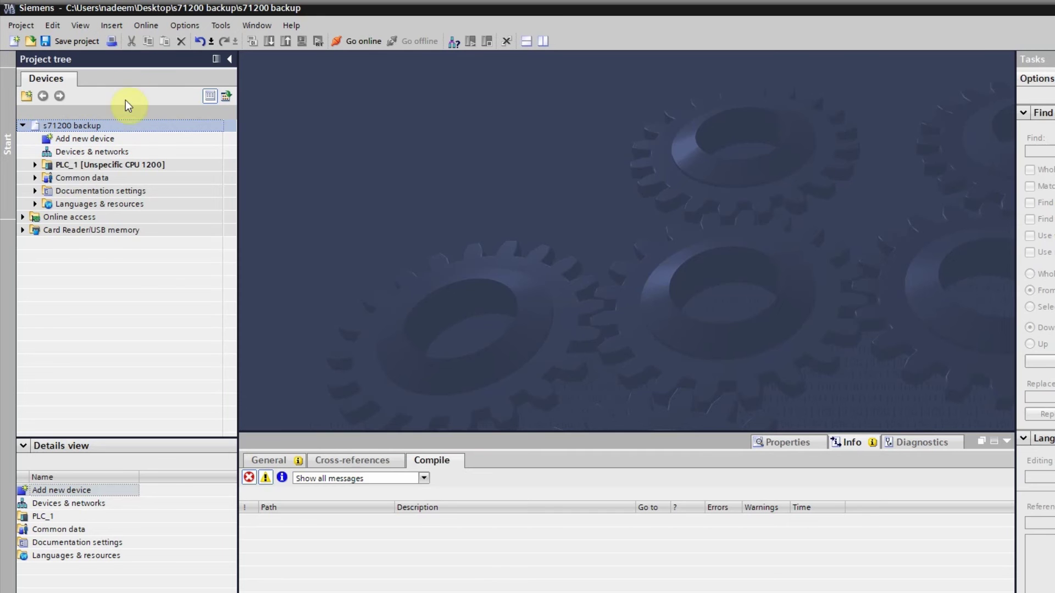
left_click(146, 25)
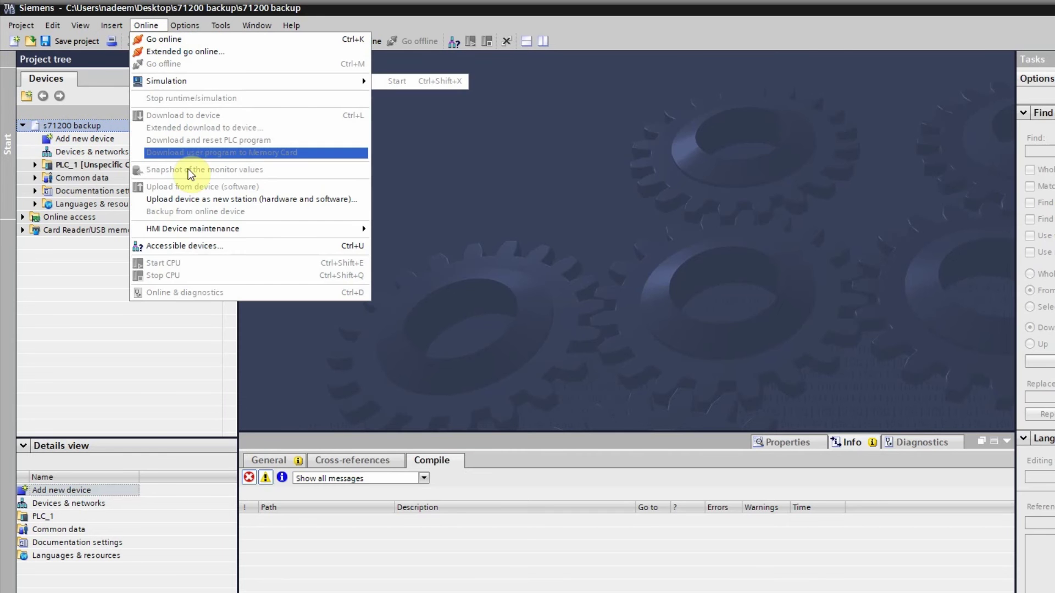
left_click(239, 200)
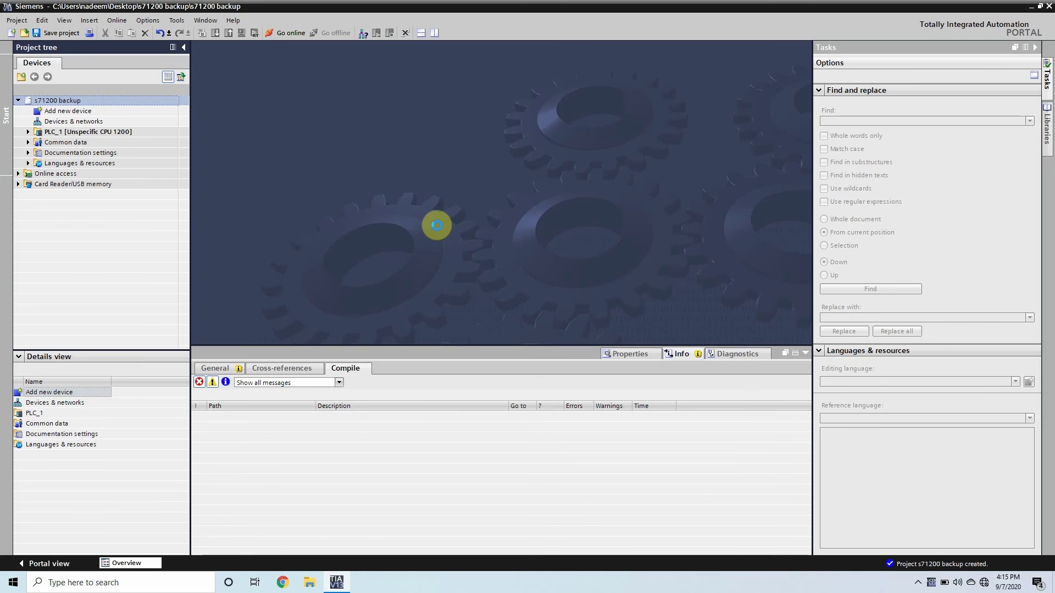
Step: Set the PG/PC interface to Intel(R) Ethernet Connection I217-LM and search for accessible nodes
left_click(712, 353)
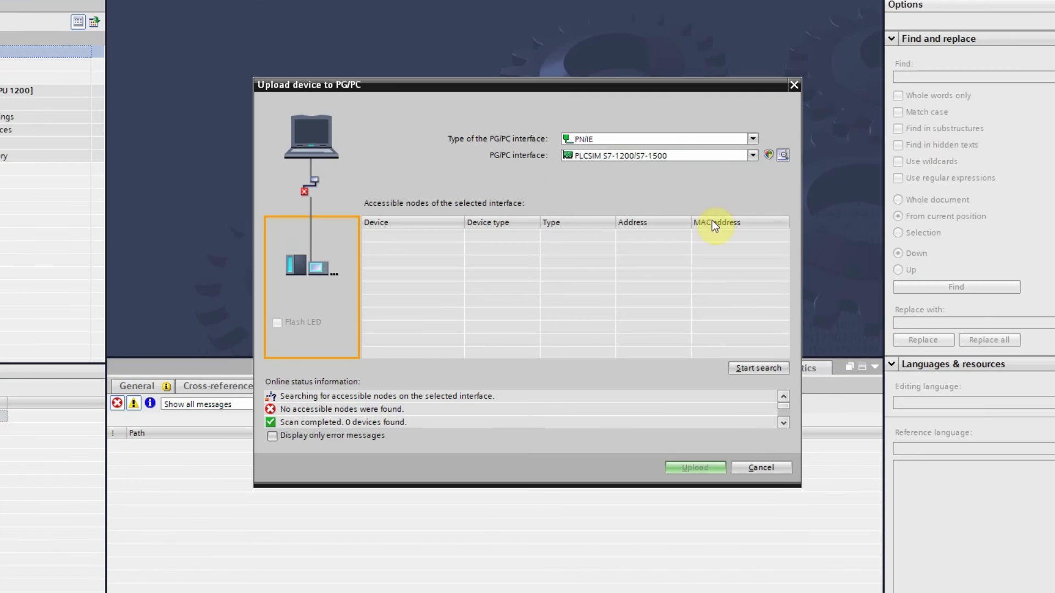
left_click(691, 157)
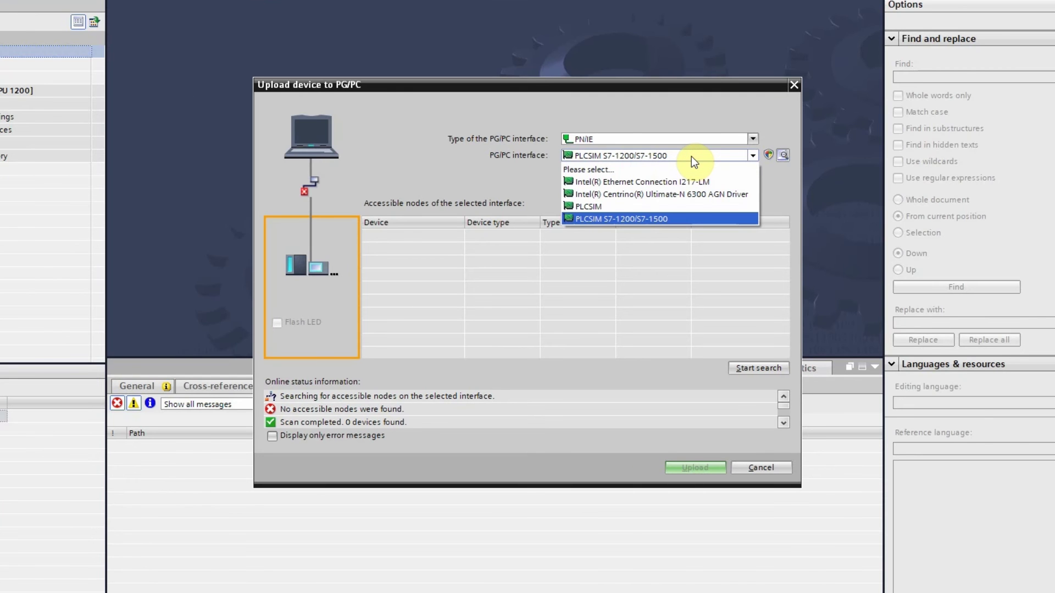
left_click(707, 182)
left_click(751, 370)
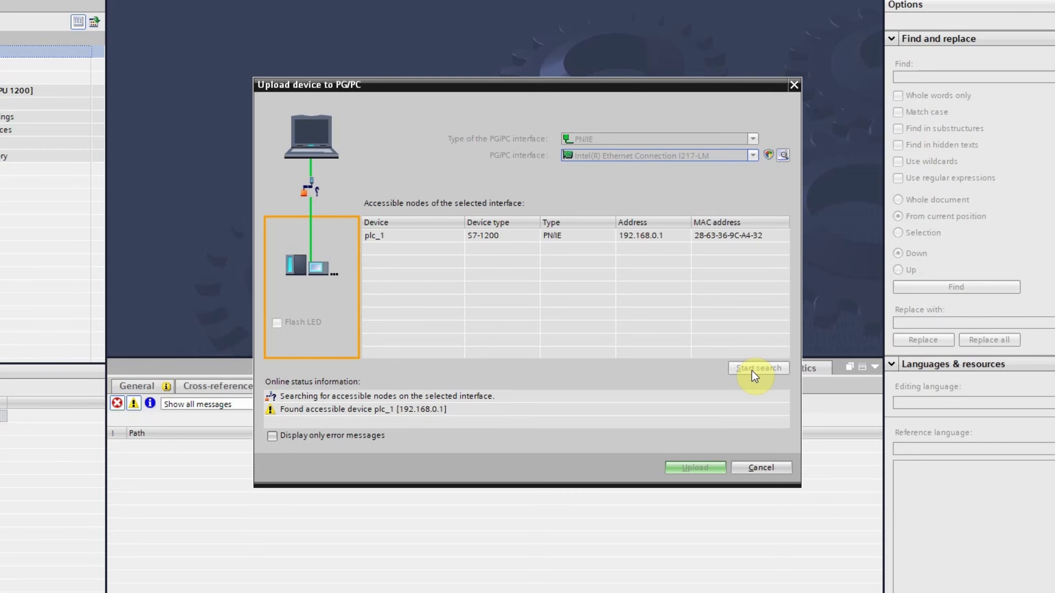
Step: Select the accessible node plc_1 (192.168.0.1), flash its LED to identify it, and upload the station into the project
left_click(631, 235)
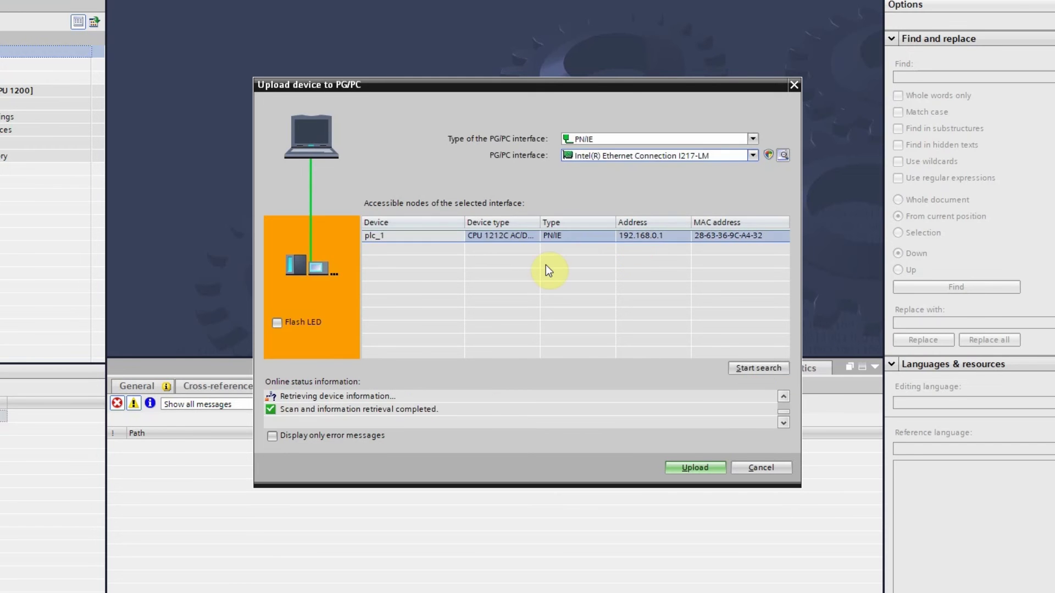
left_click(280, 321)
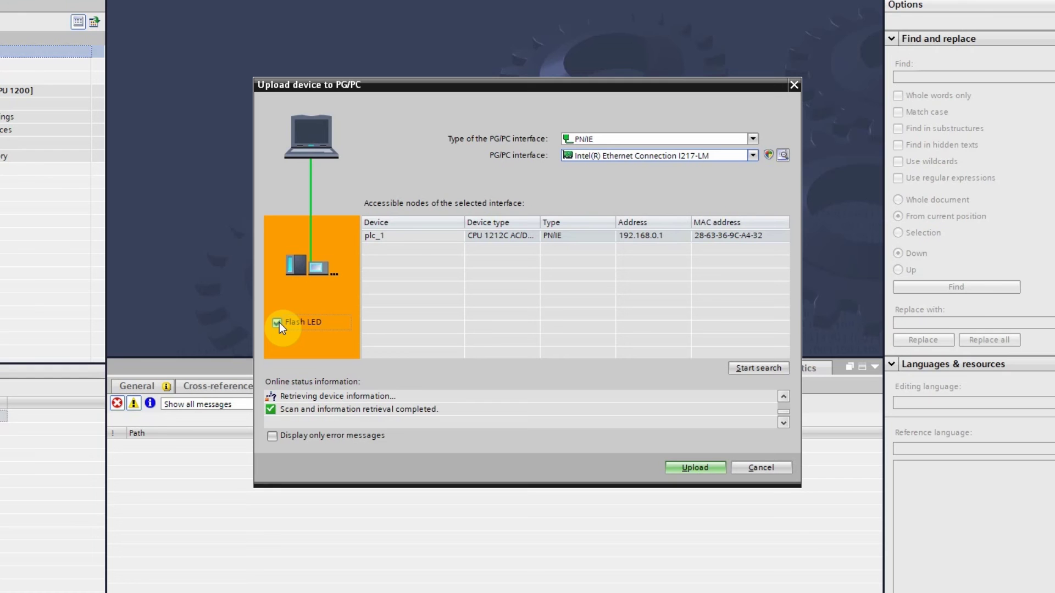
left_click(701, 466)
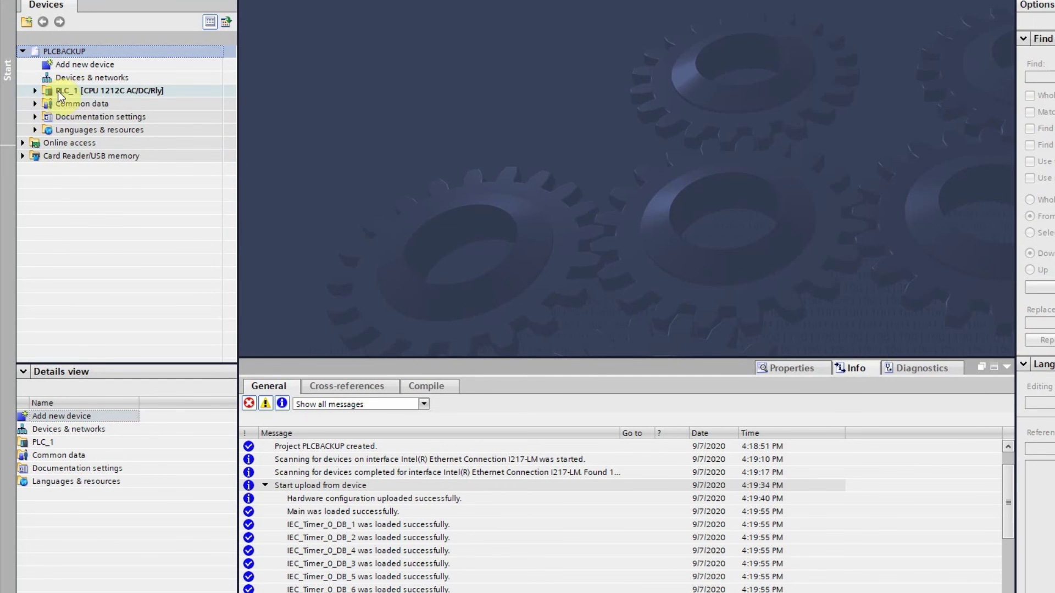
Step: Open the device configuration of the uploaded PLC_1 and enlarge the rack with its CPU and I/O module to 200%
left_click(34, 91)
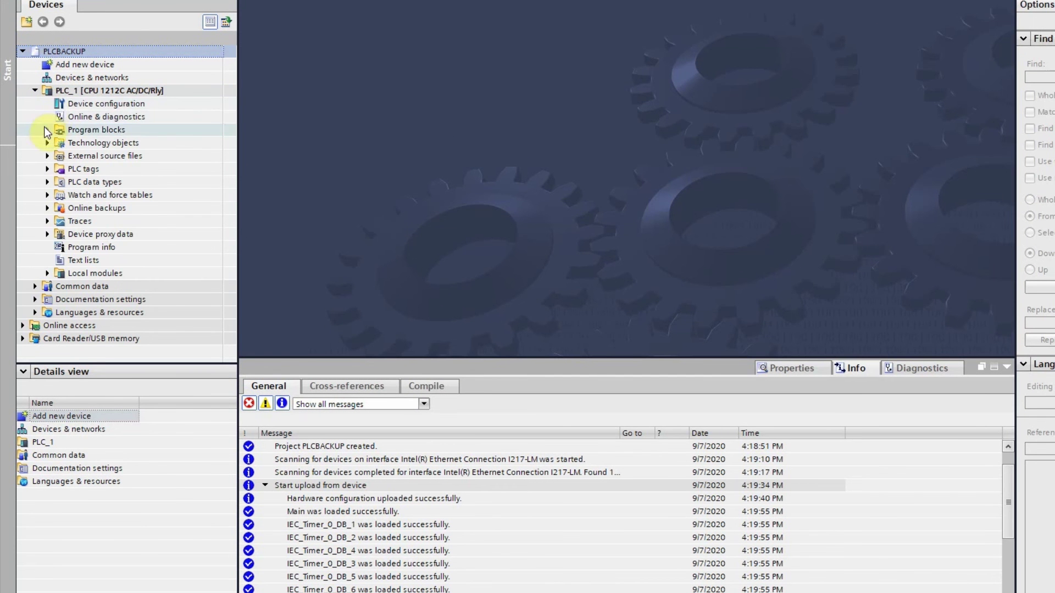
double_click(72, 103)
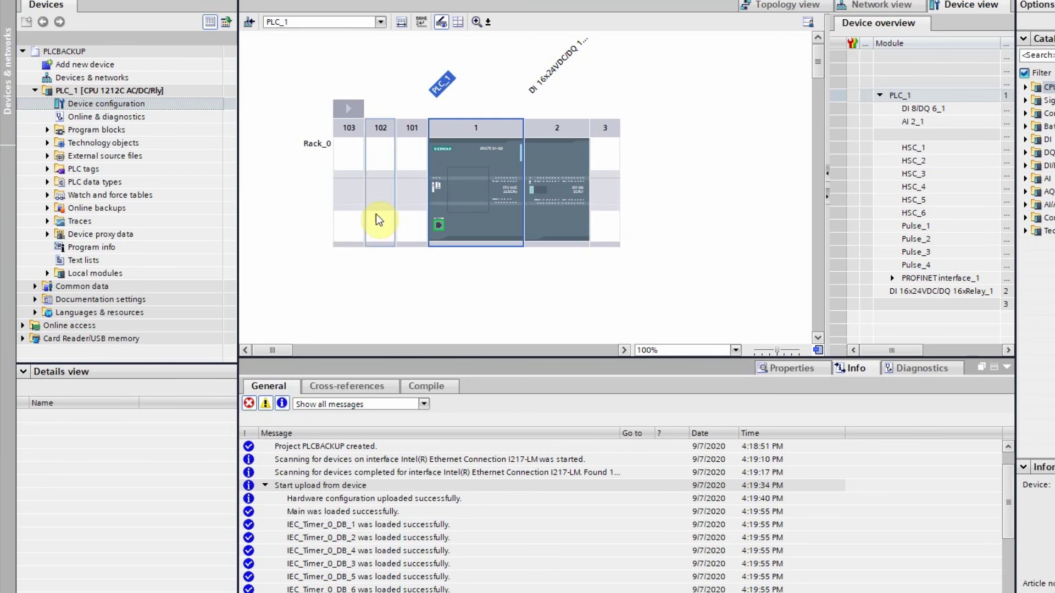
left_click(547, 210)
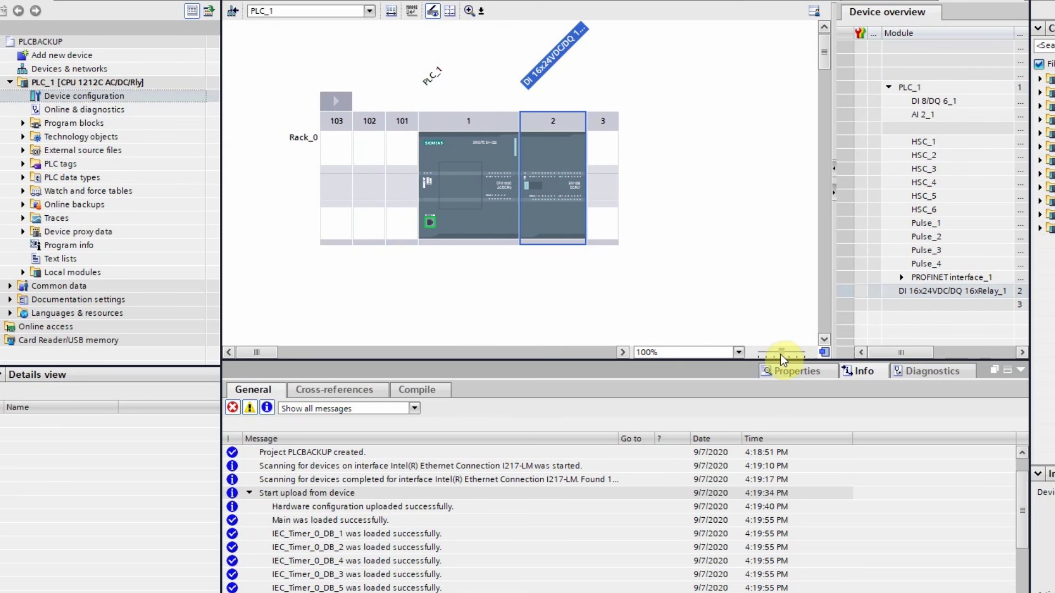
left_click(743, 355)
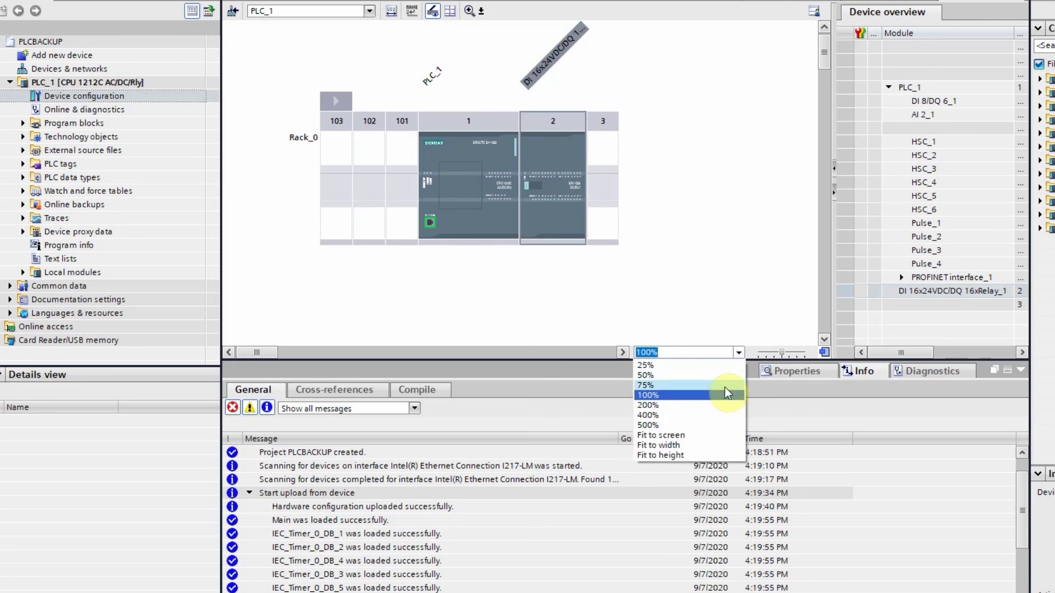
left_click(718, 408)
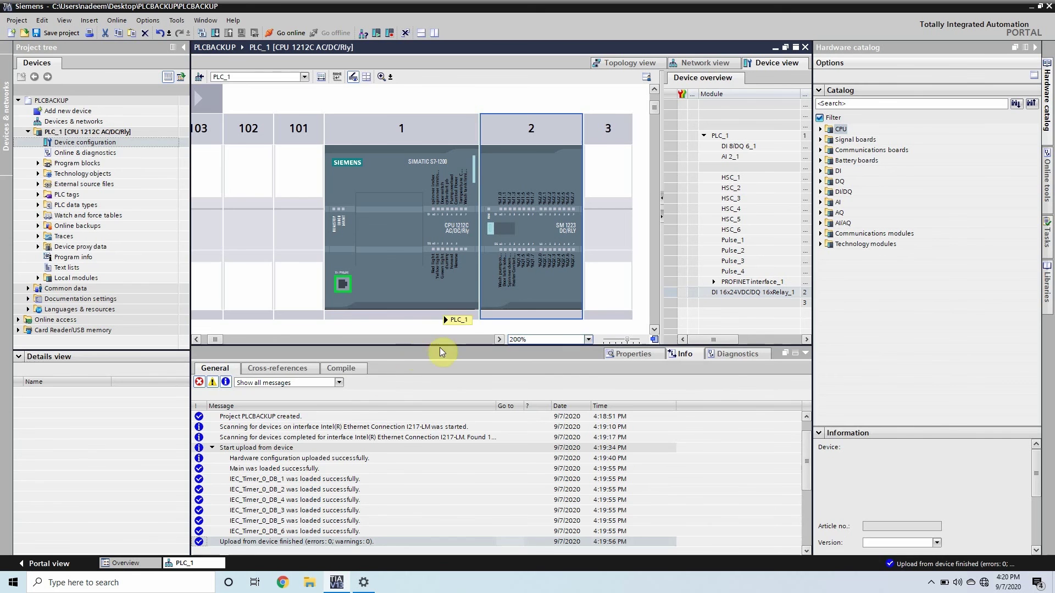
Step: Examine the IO tags in the properties of the CPU 1212C and the DI 16x24VDC/DQ 16xRelay_1 module
left_click(632, 354)
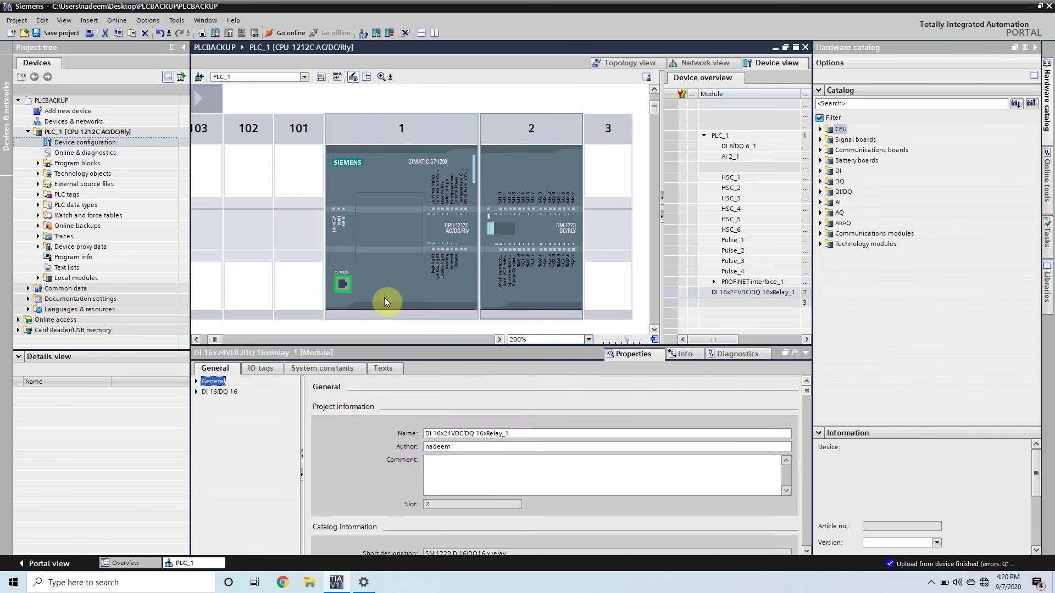
left_click(386, 301)
left_click(261, 368)
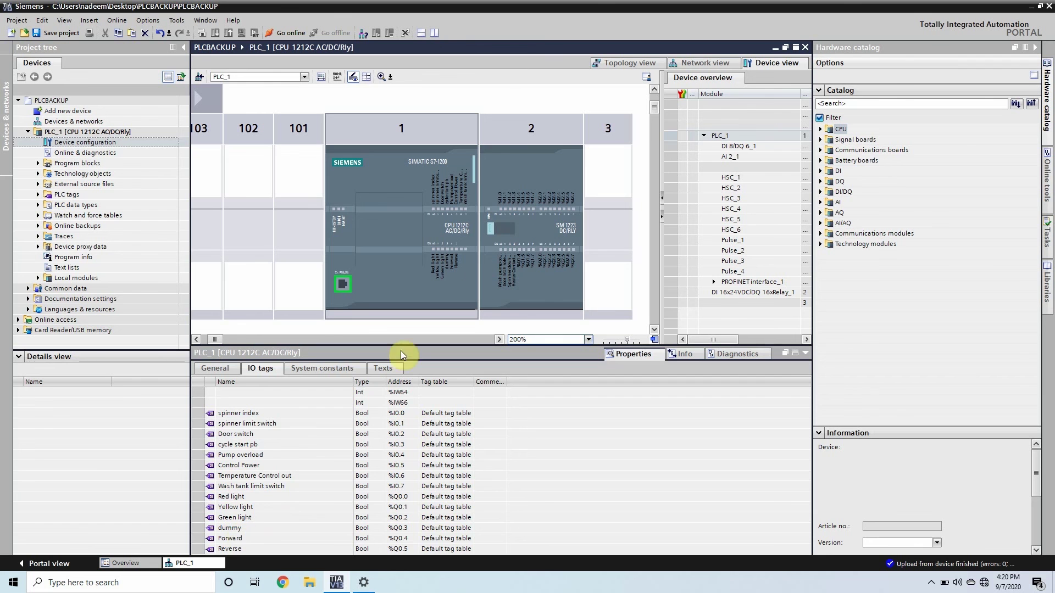
left_click(477, 281)
left_click(514, 222)
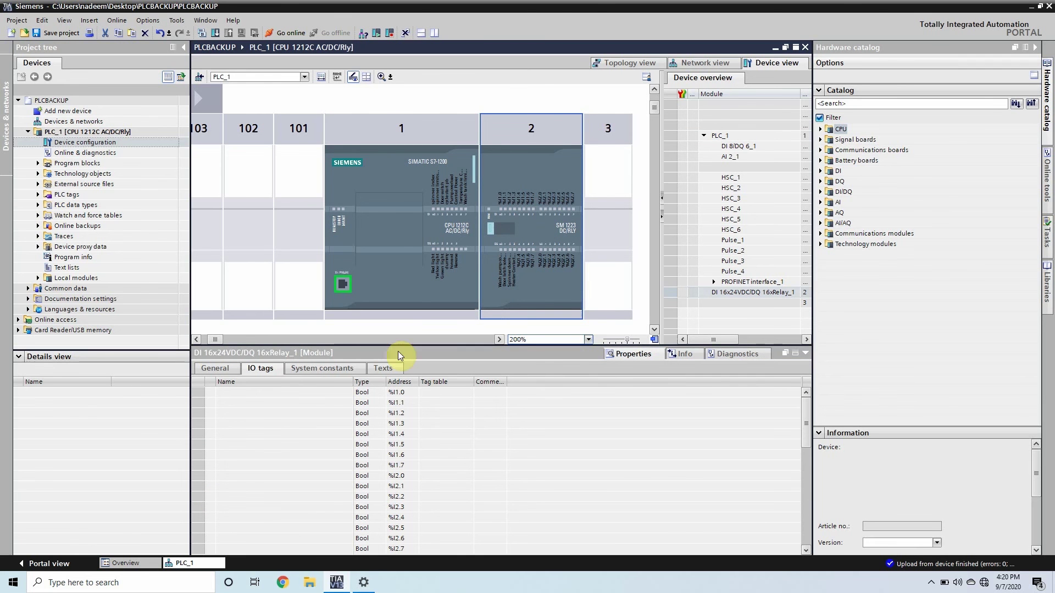
scroll(401, 384, "down", 4)
Step: Open the uploaded Main [OB1] program block, enlarge its editor area, and review the ladder networks
left_click(47, 164)
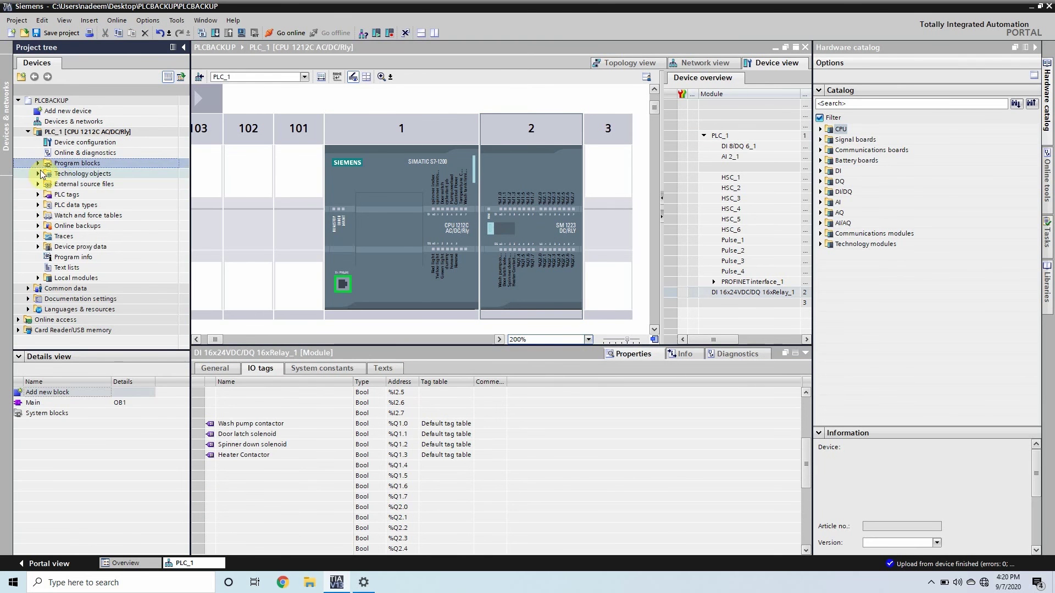
left_click(36, 164)
left_click(66, 184)
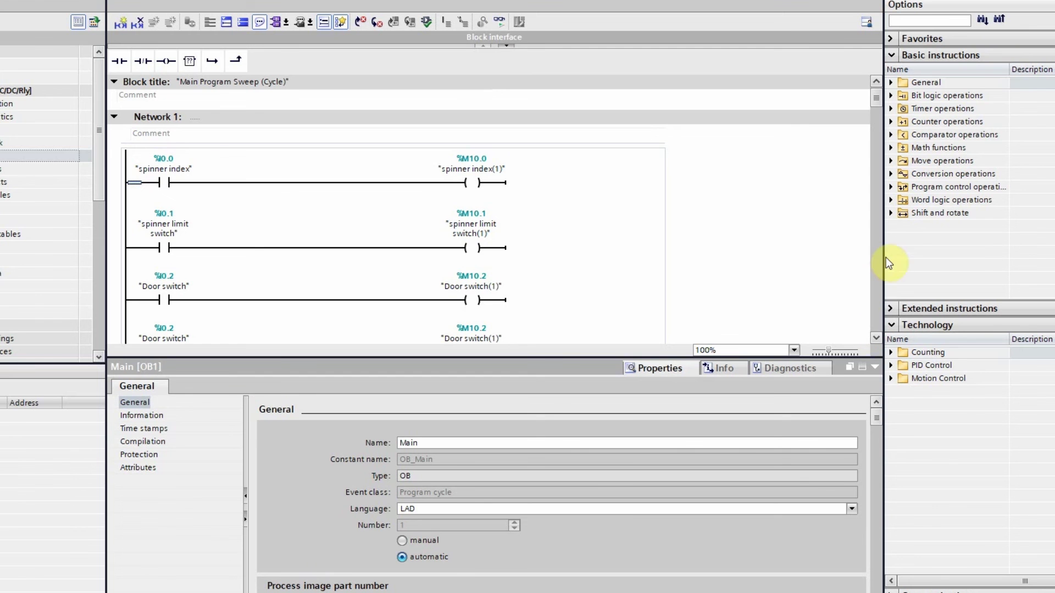
left_click_drag(774, 357, 792, 450)
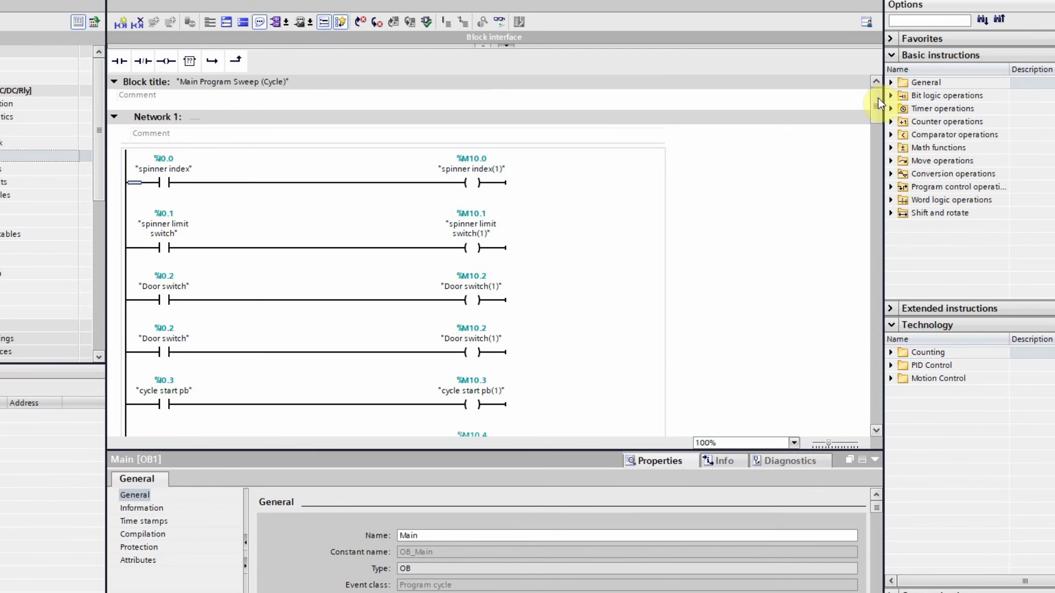
left_click_drag(878, 98, 947, 334)
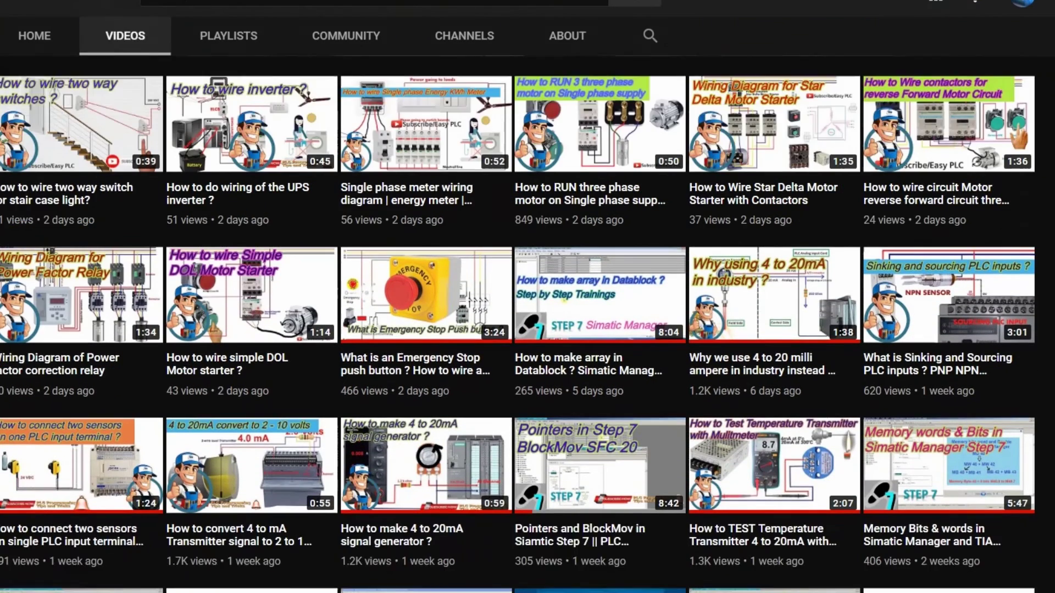
scroll(528, 304, "down", 5)
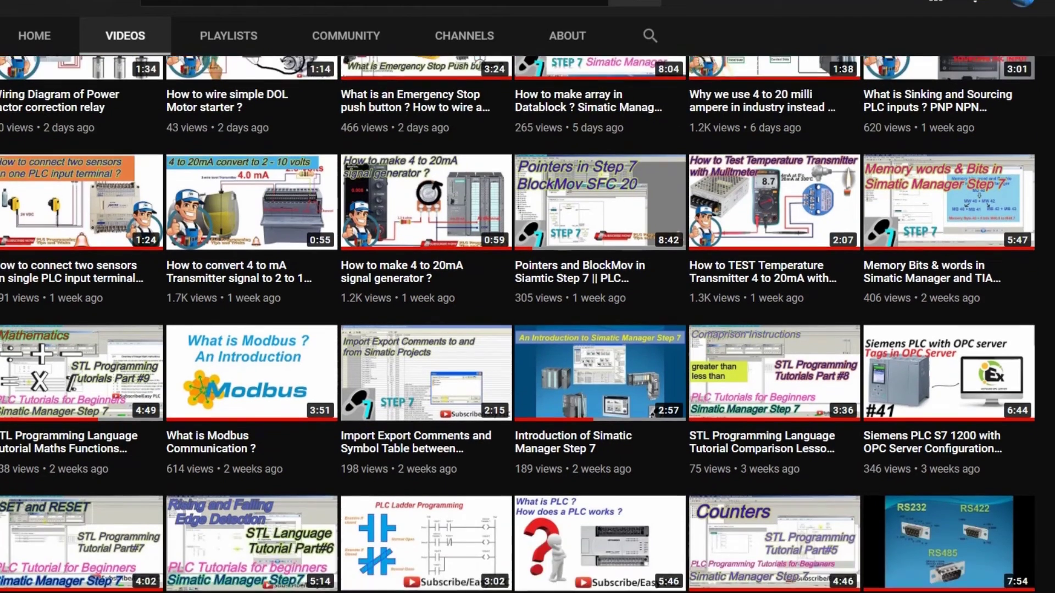
scroll(527, 325, "down", 6)
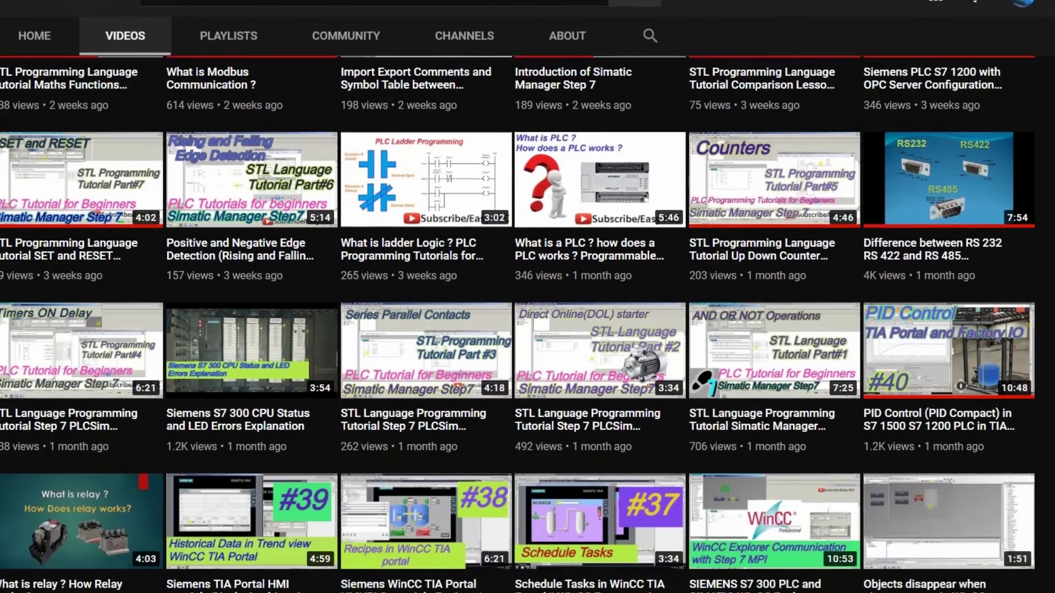
scroll(528, 325, "down", 6)
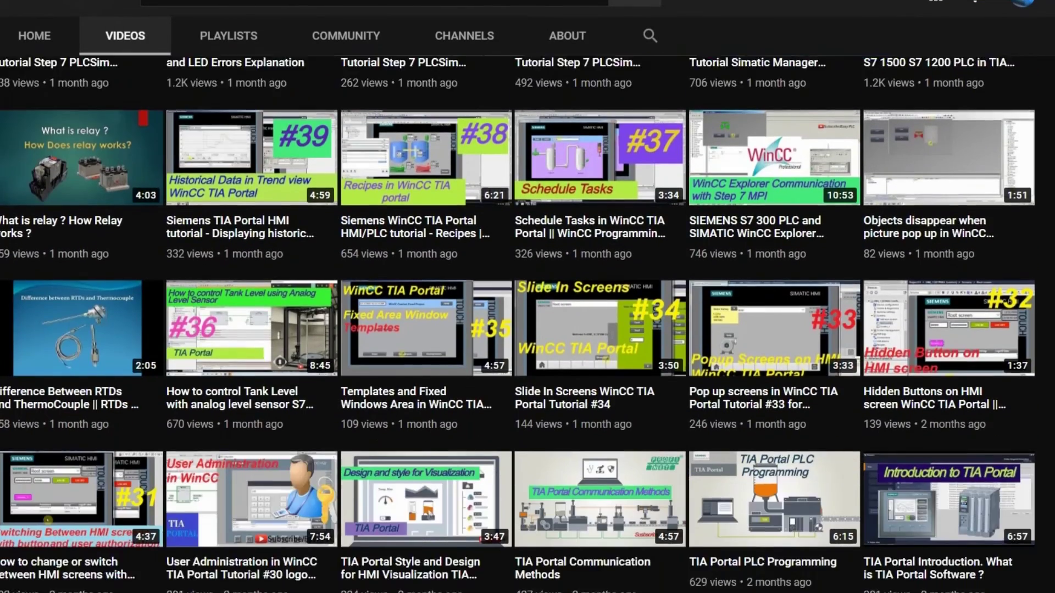